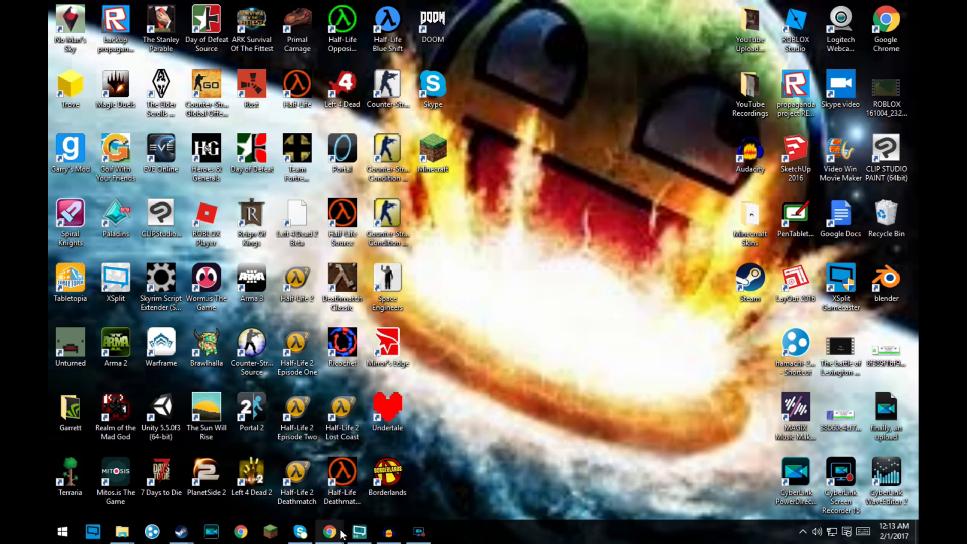
Switch to the browser to view the Hamachi download page on vpn.net, and minimize the browser window
mouse_move(330, 532)
click(319, 472)
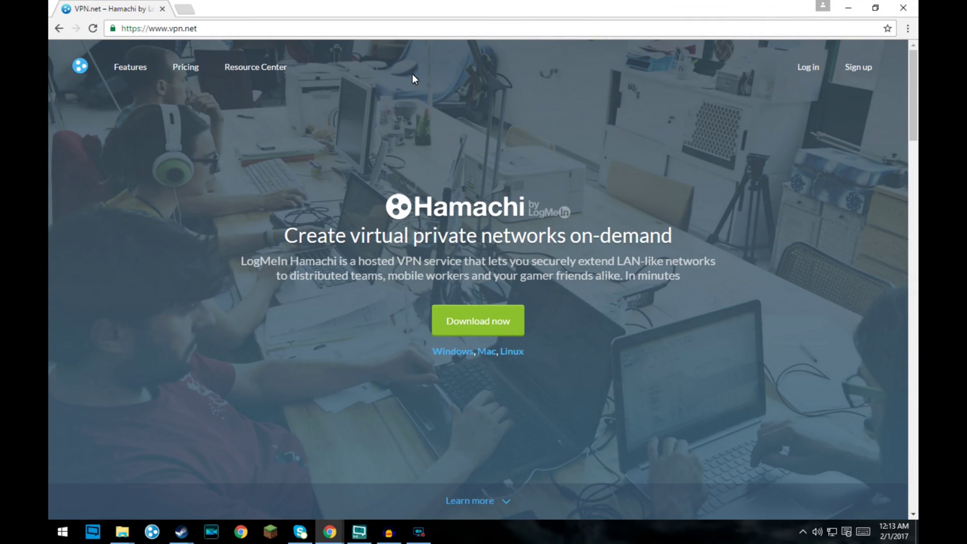
drag(433, 215, 593, 303)
drag(401, 181, 534, 238)
click(590, 186)
click(849, 8)
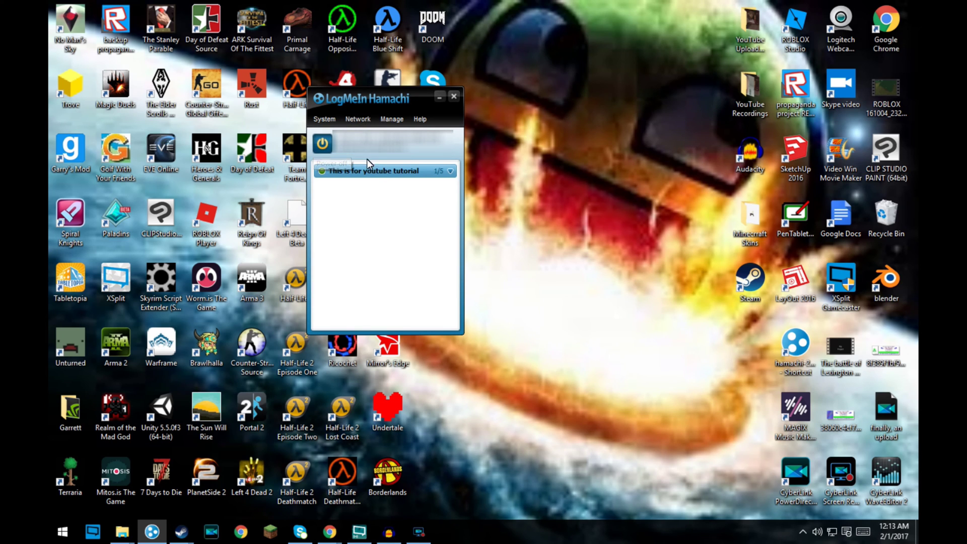
Take the "This is for youtube tutorial" network offline in Hamachi and enter NAME NAME NAME as a new client-owned network's ID
click(451, 171)
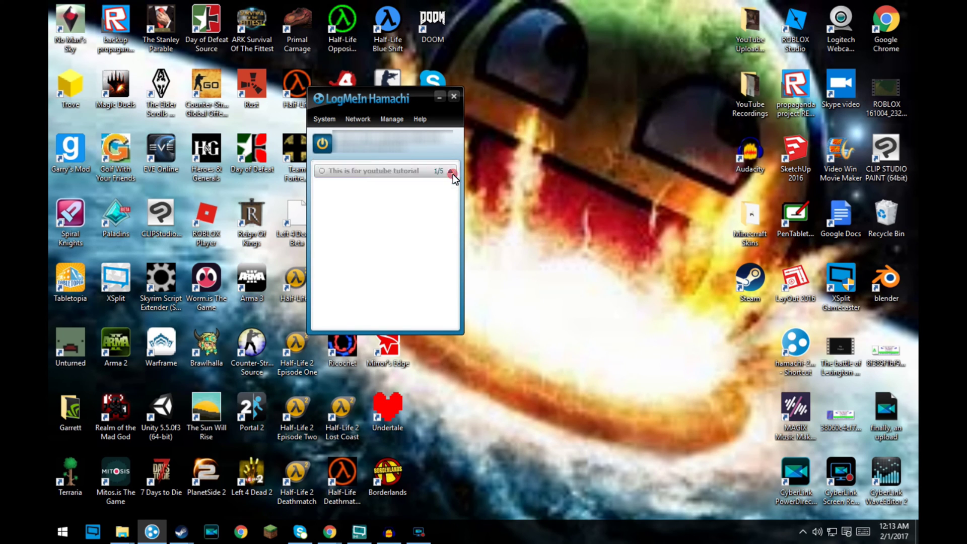
click(367, 121)
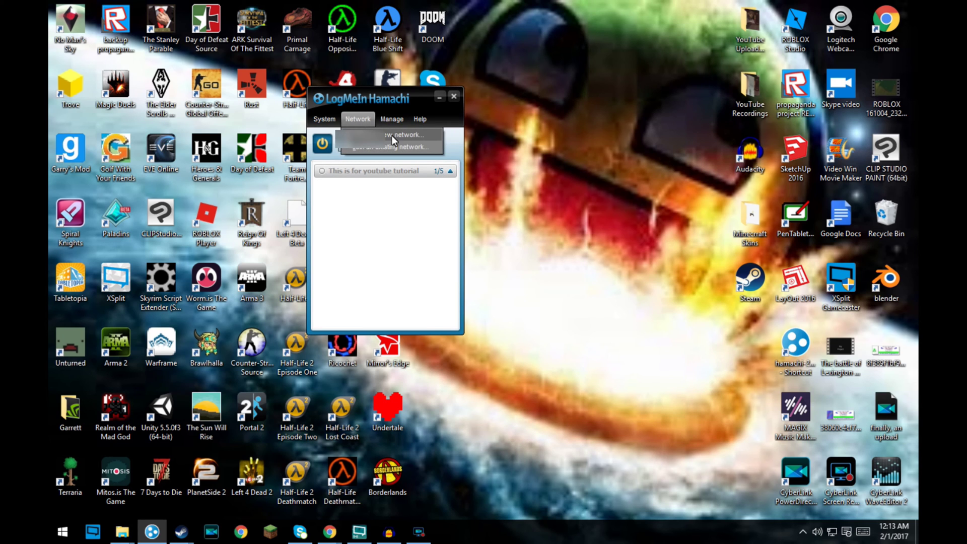
click(421, 136)
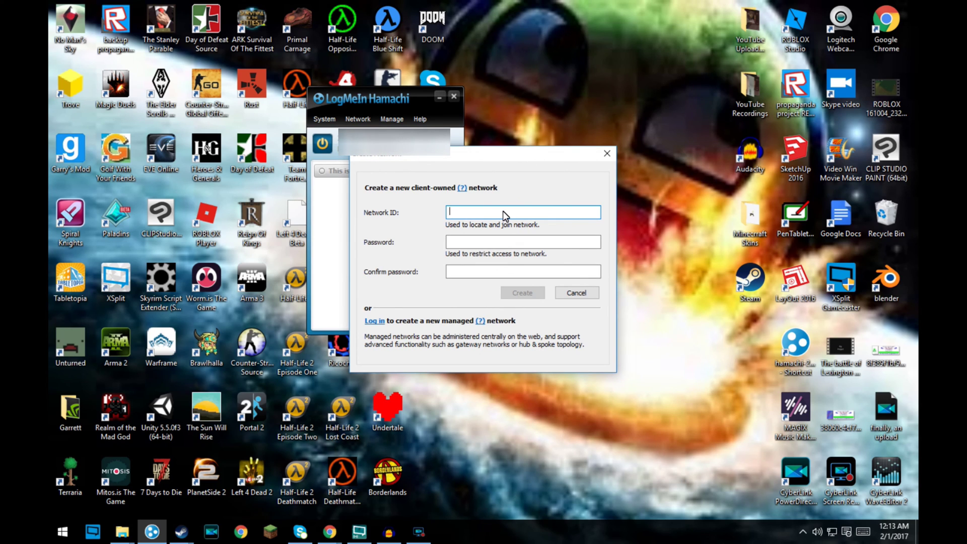
text(NAME NAME NAME A;FGADFG)
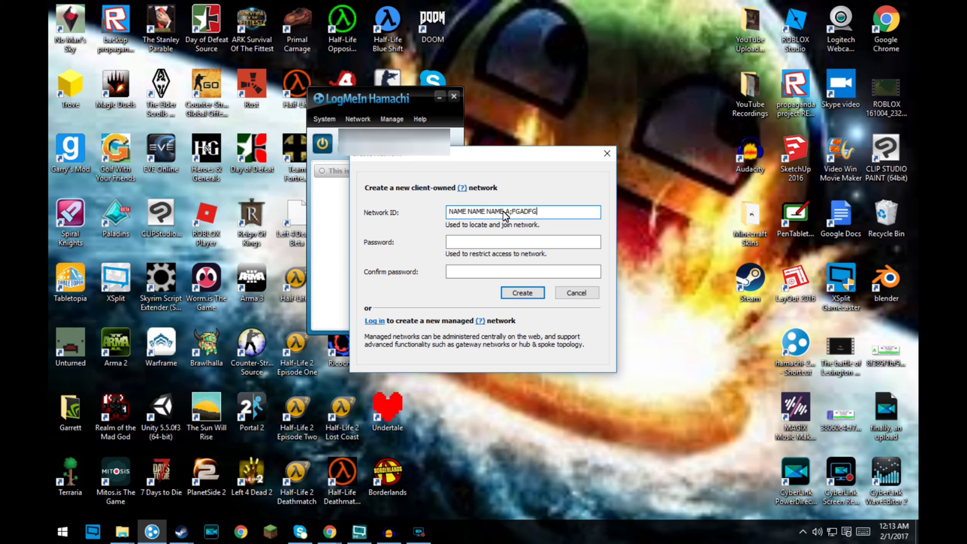
click(494, 241)
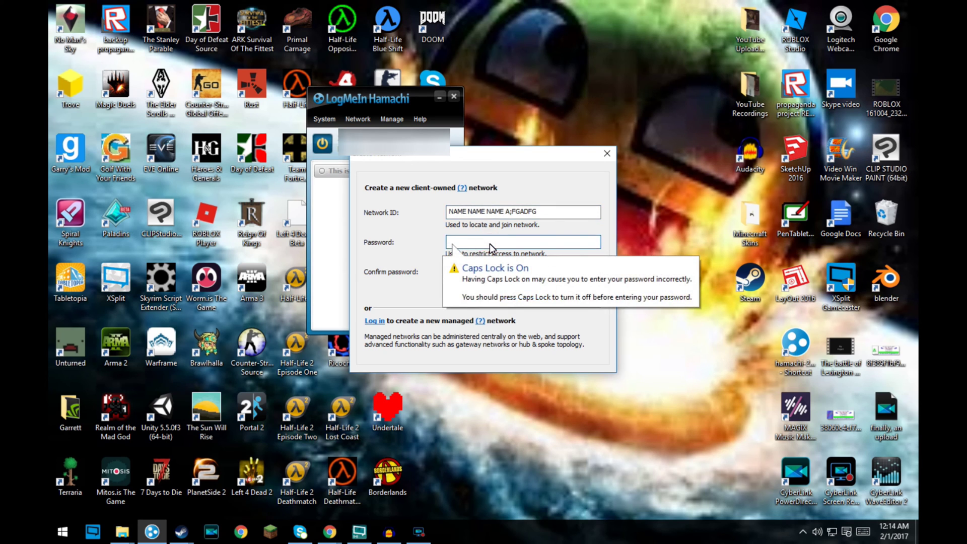
drag(558, 211, 503, 214)
key(BackSpace)
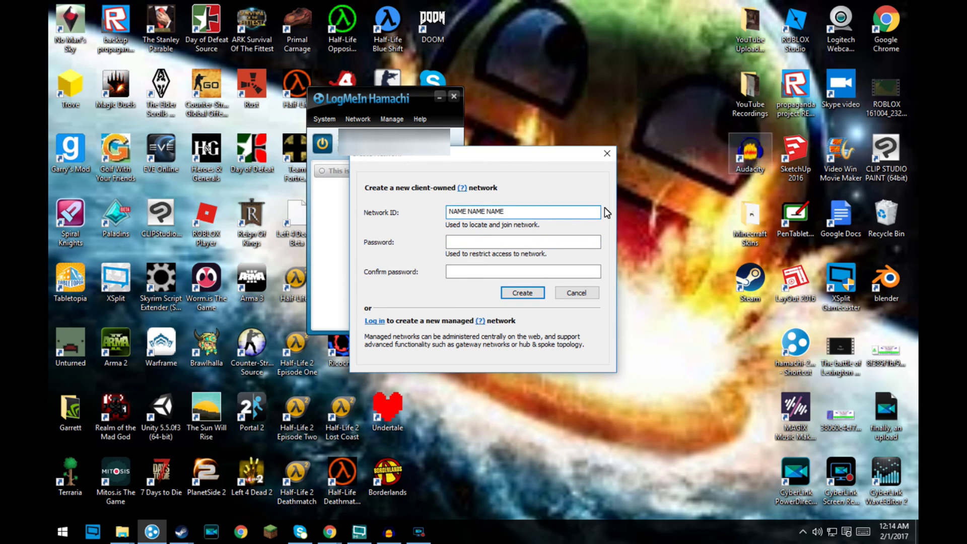
Enter and confirm the network password, and create the NAME NAME NAME network
click(515, 241)
key(Caps_Lock)
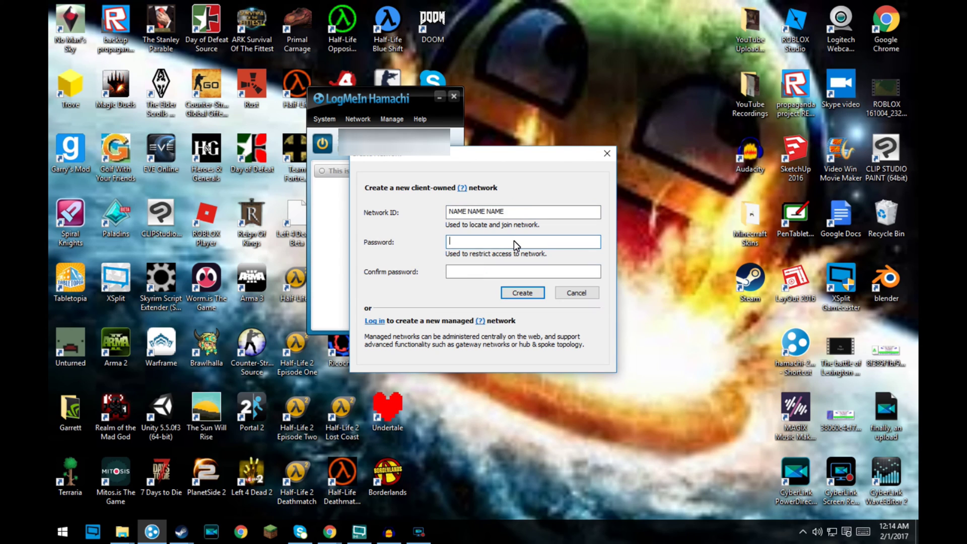
text(••••••••)
key(Tab)
text(••••••••)
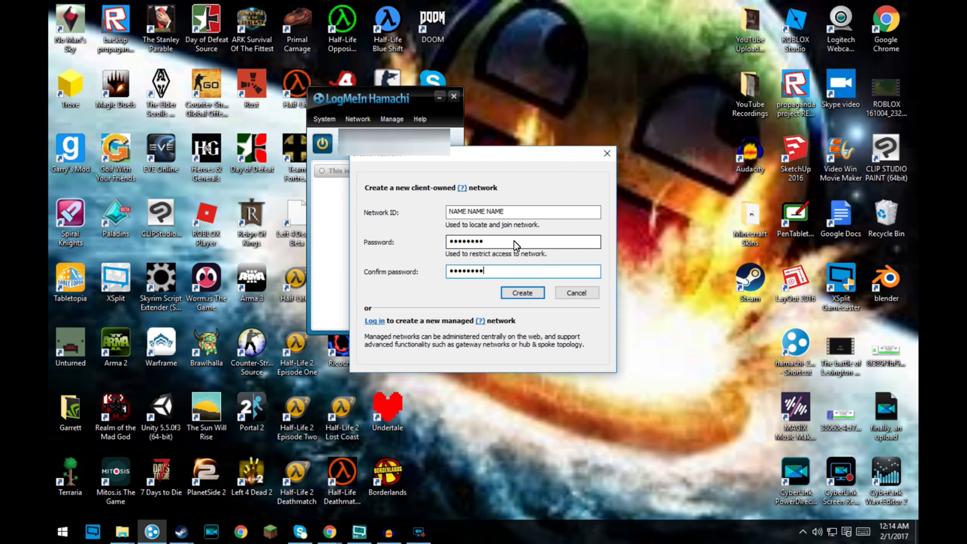
click(524, 291)
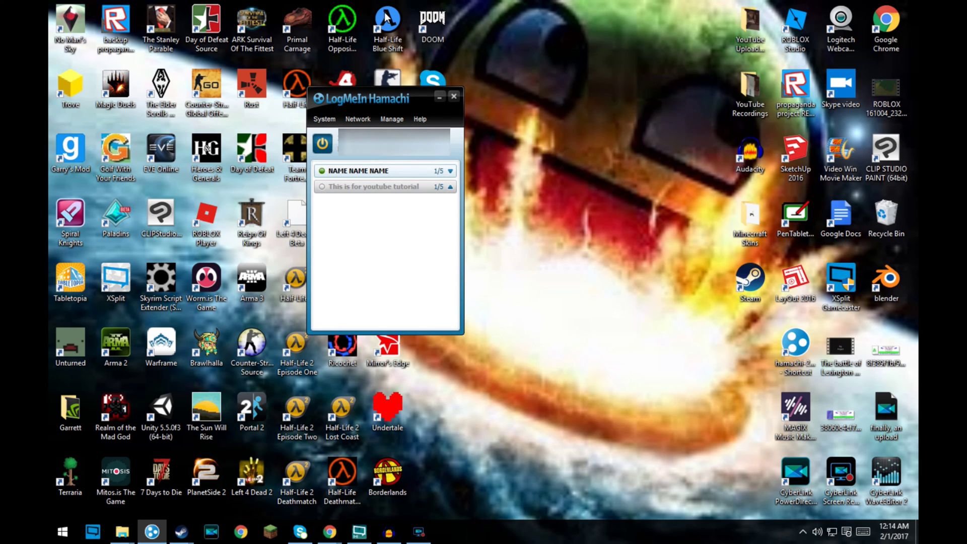
Delete the "This is for youtube tutorial" network and confirm its removal
right_click(399, 190)
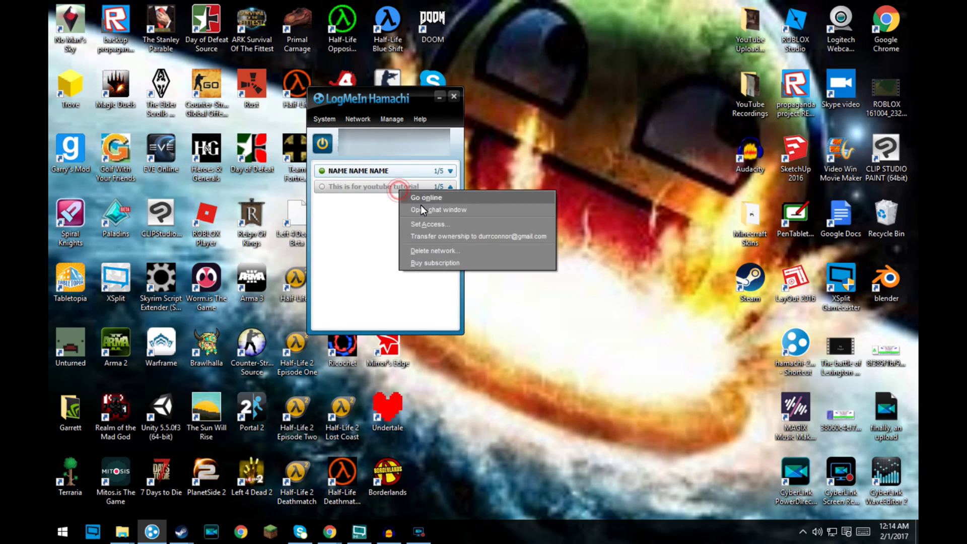
click(457, 251)
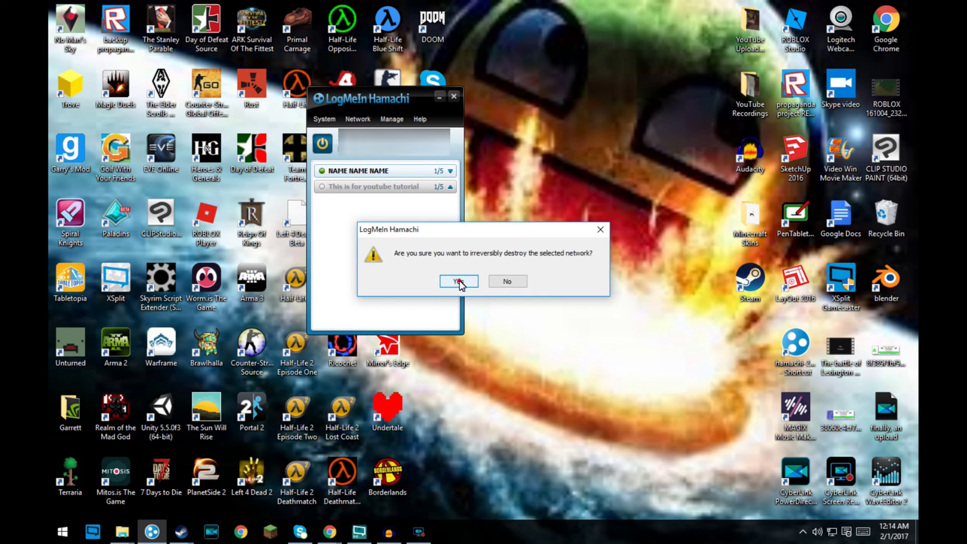
click(458, 282)
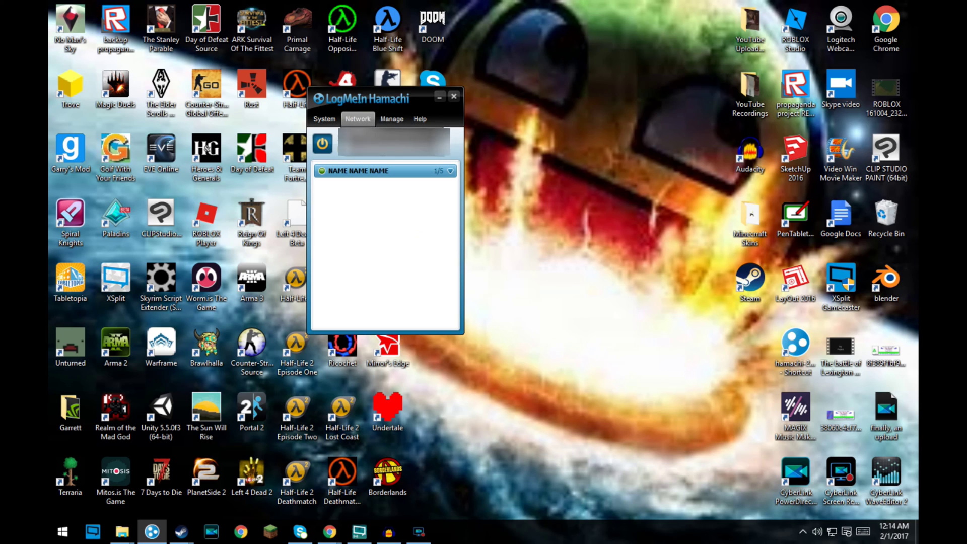
Try to join the existing network NAME NAME NAME with the network password, and cancel the join dialog
click(402, 147)
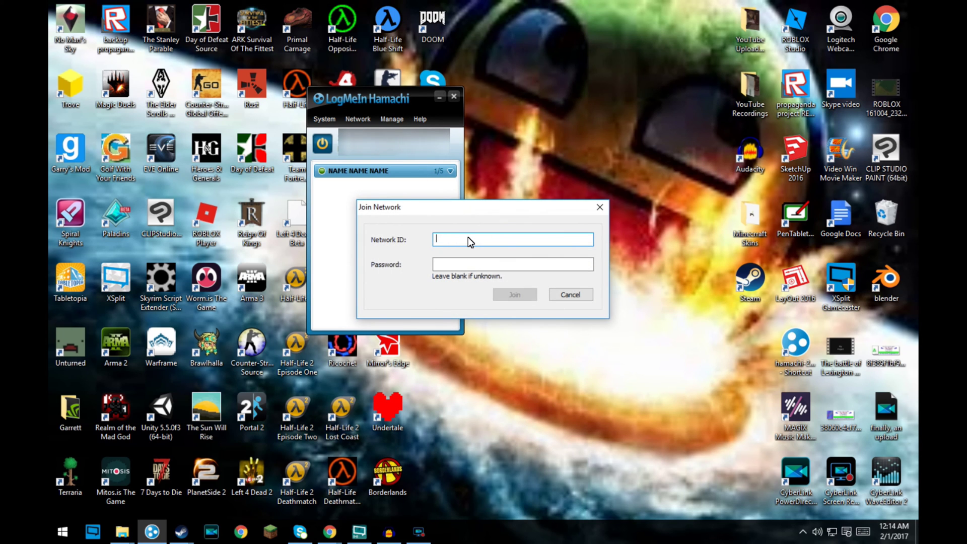
text(N)
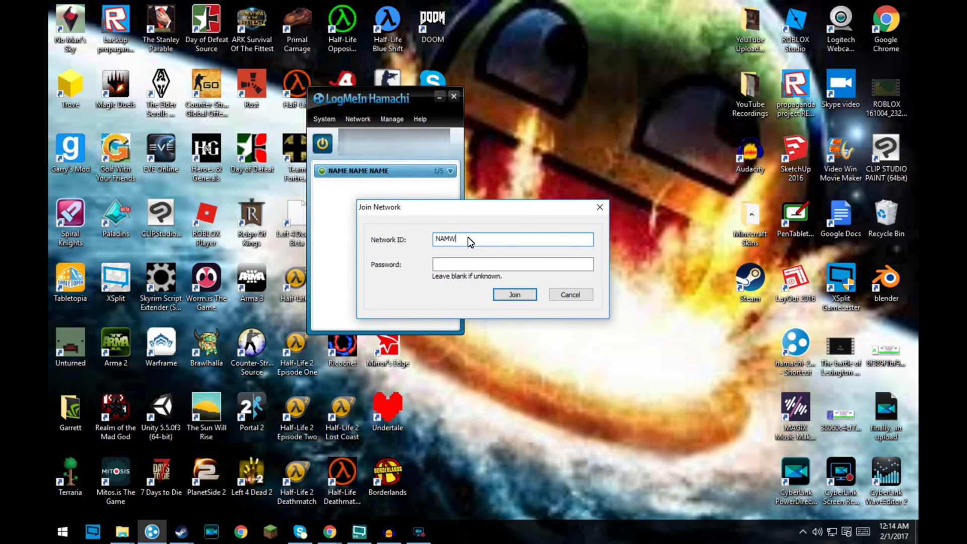
text(AME NAME NAME)
key(Tab)
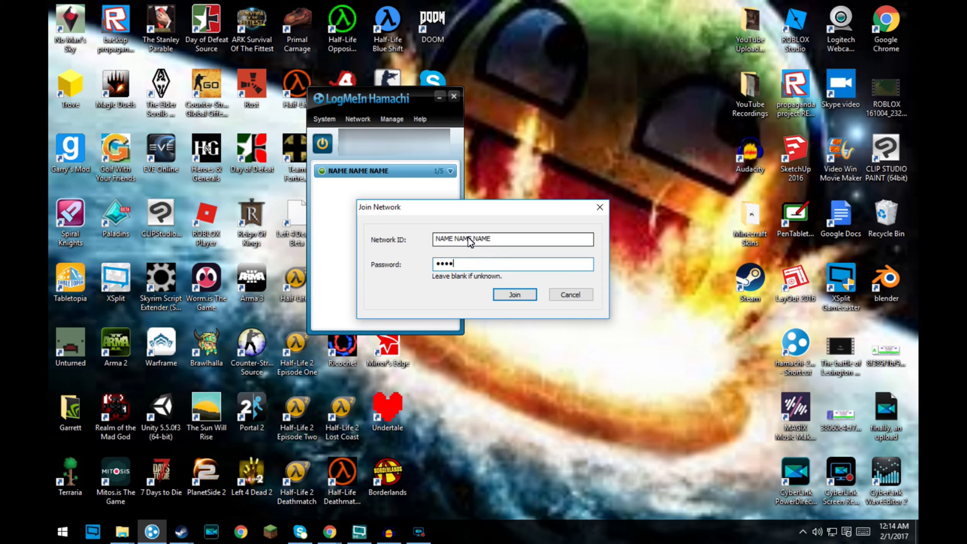
key(Return)
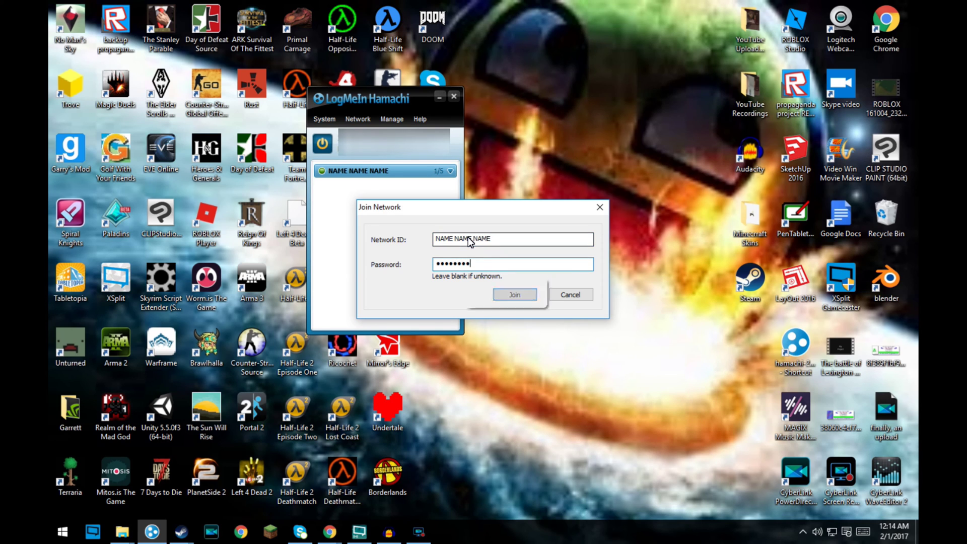
key(BackSpace)
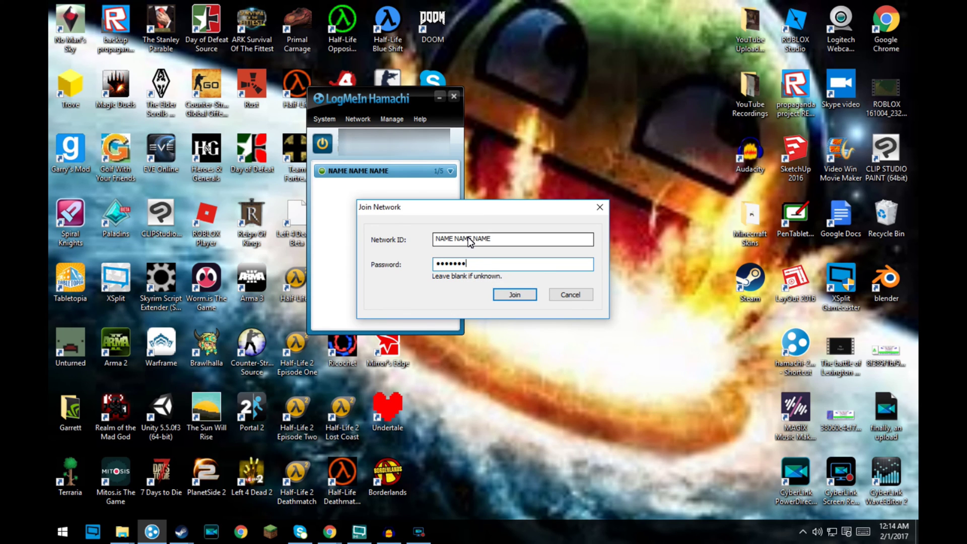
key(Return)
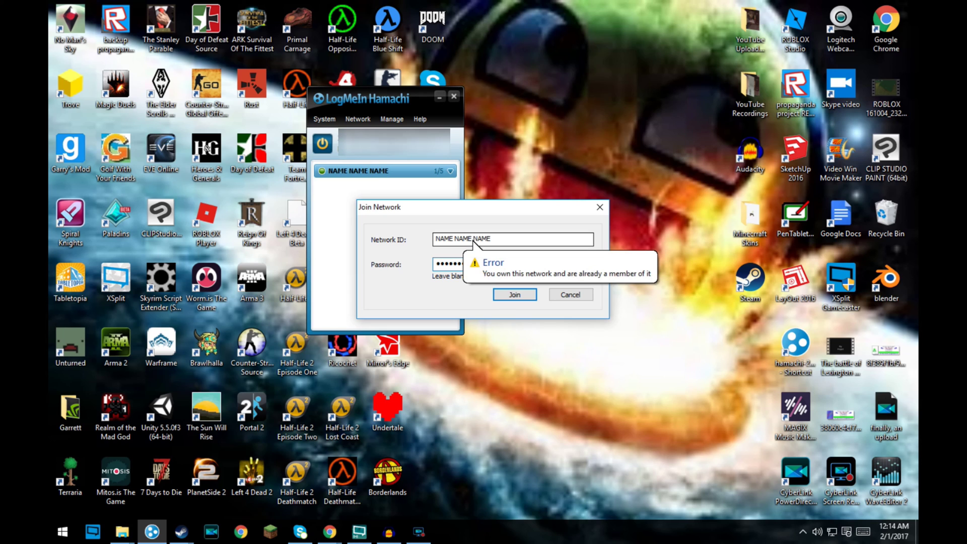
click(574, 268)
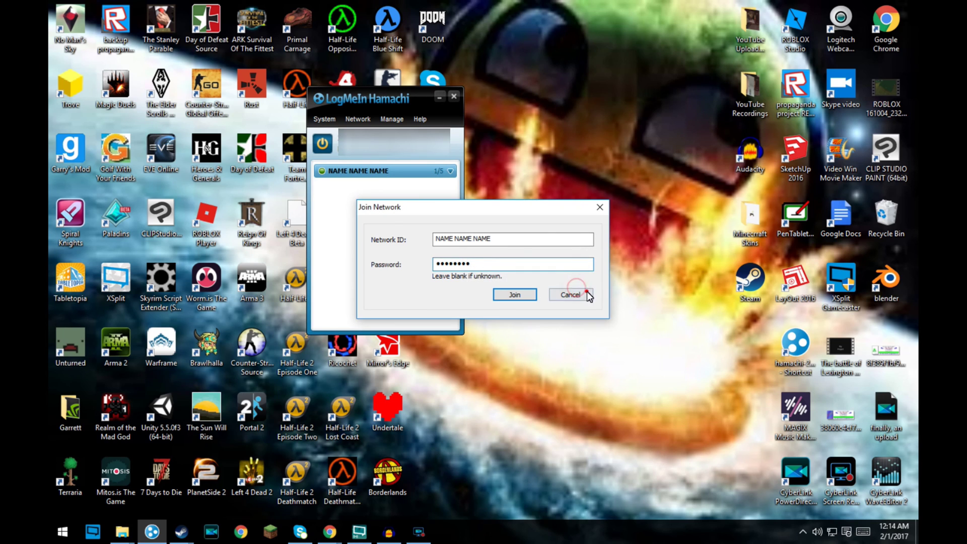
click(586, 294)
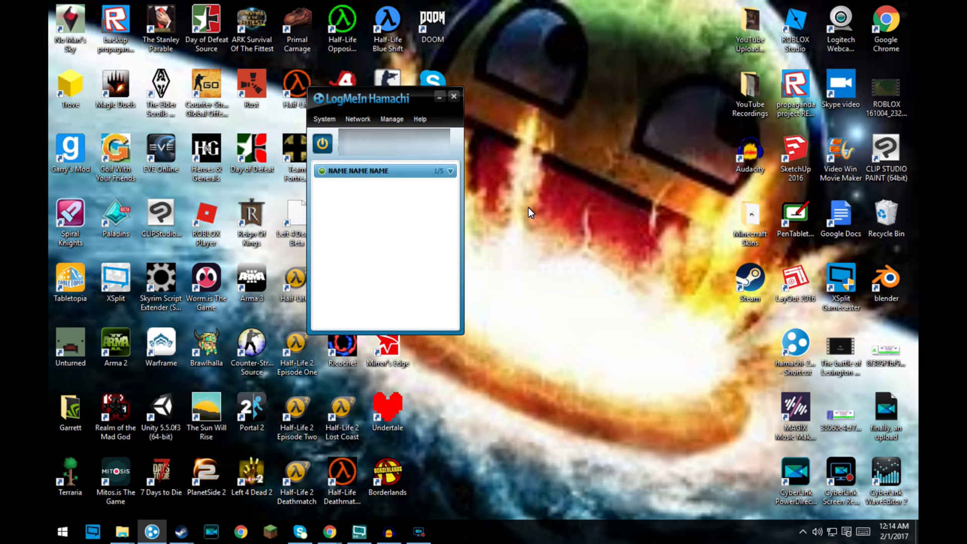
drag(513, 171, 610, 308)
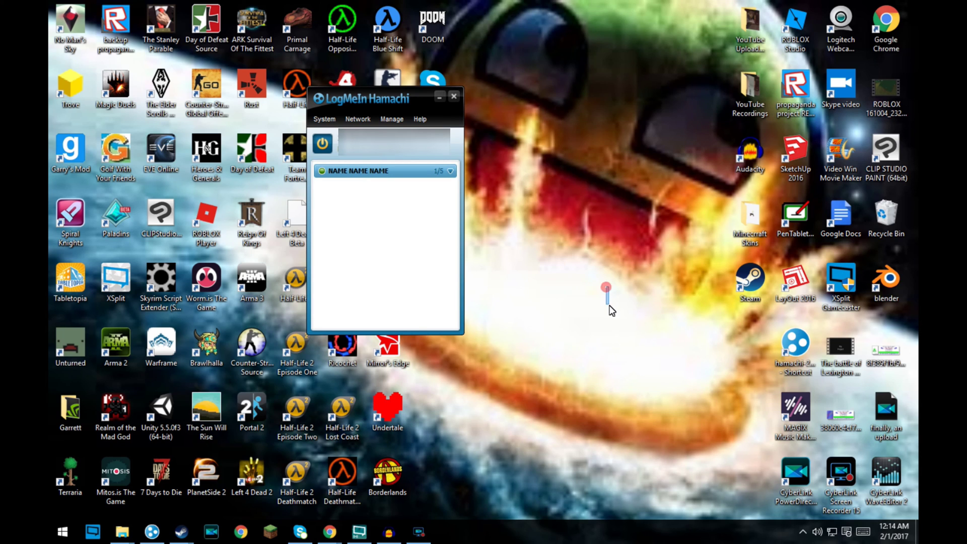
click(609, 305)
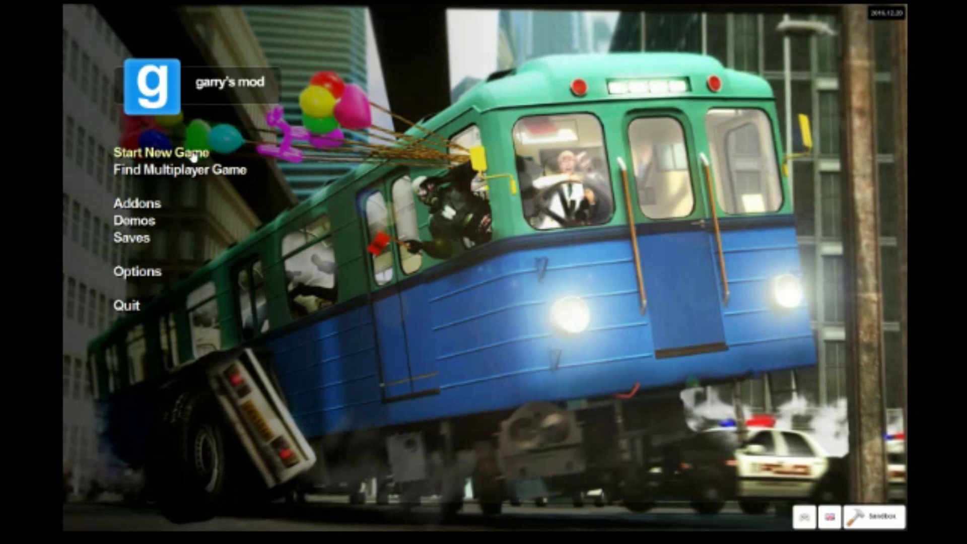
In Garry's Mod, begin setting up a new game and set its player count to 2 Players
click(166, 154)
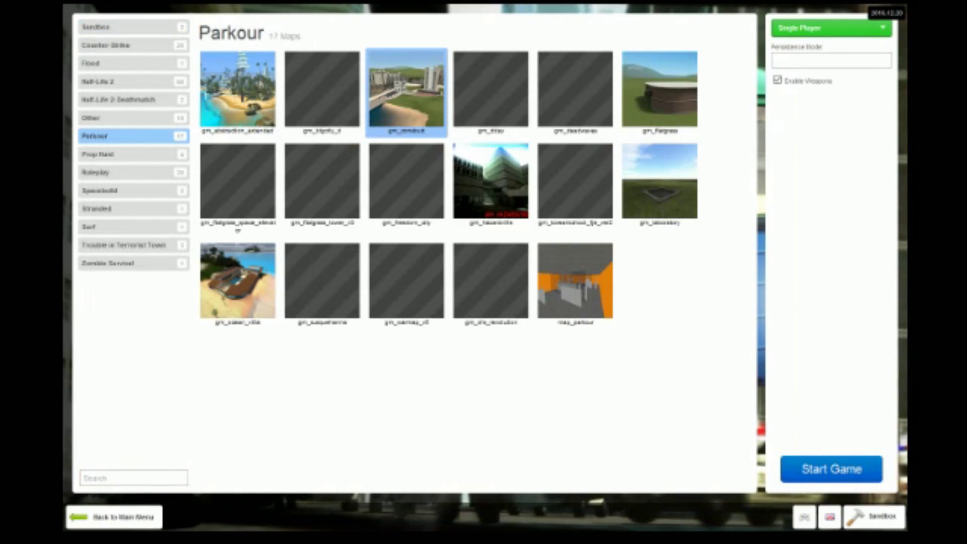
click(861, 28)
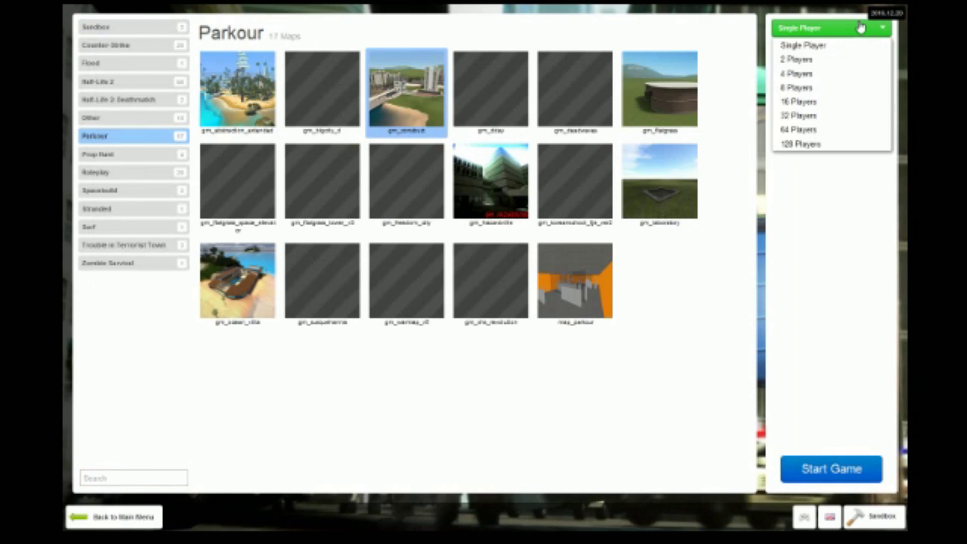
click(807, 49)
click(819, 31)
click(821, 59)
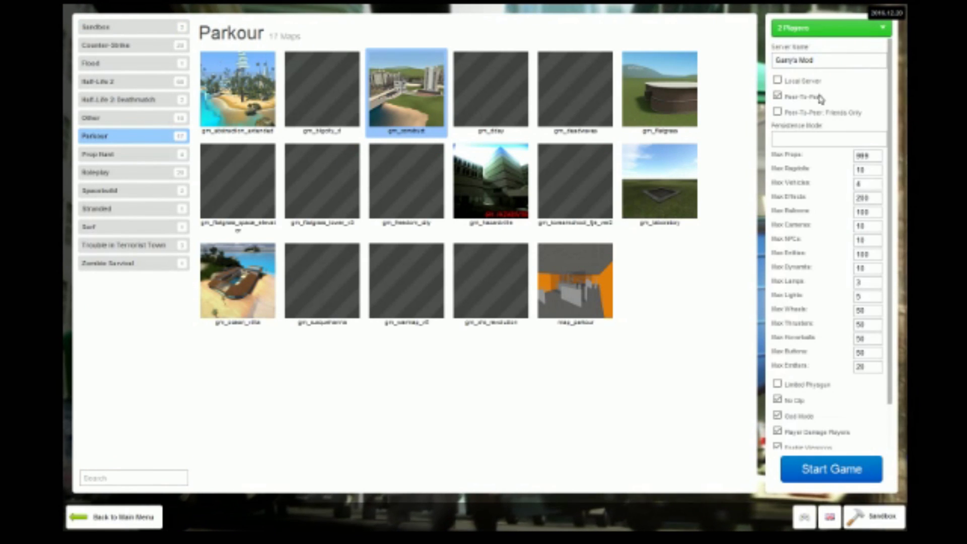
Examine the two-player game's server name, local and peer-to-peer options, and the remaining server settings
click(859, 59)
key(ctrl+a)
click(836, 87)
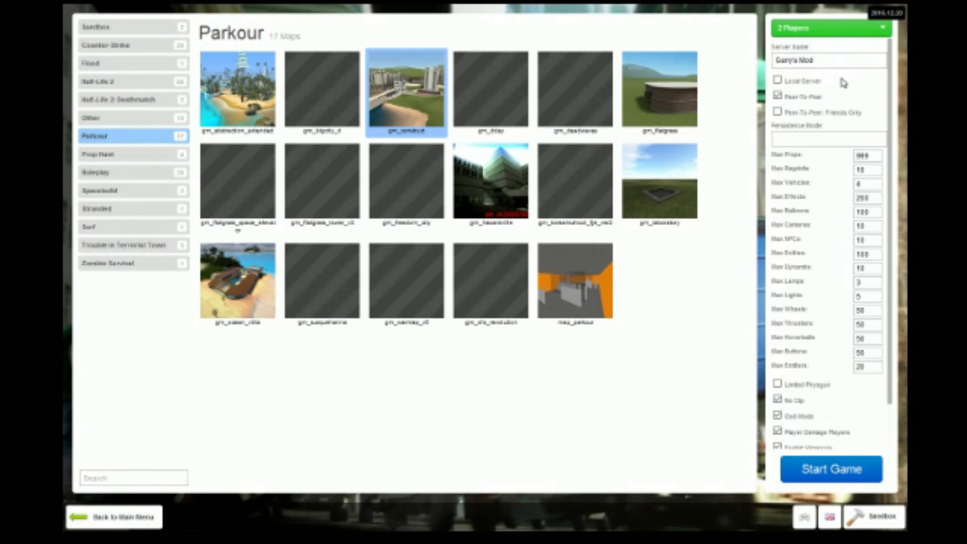
scroll(859, 169, down, 1)
scroll(829, 190, up, 1)
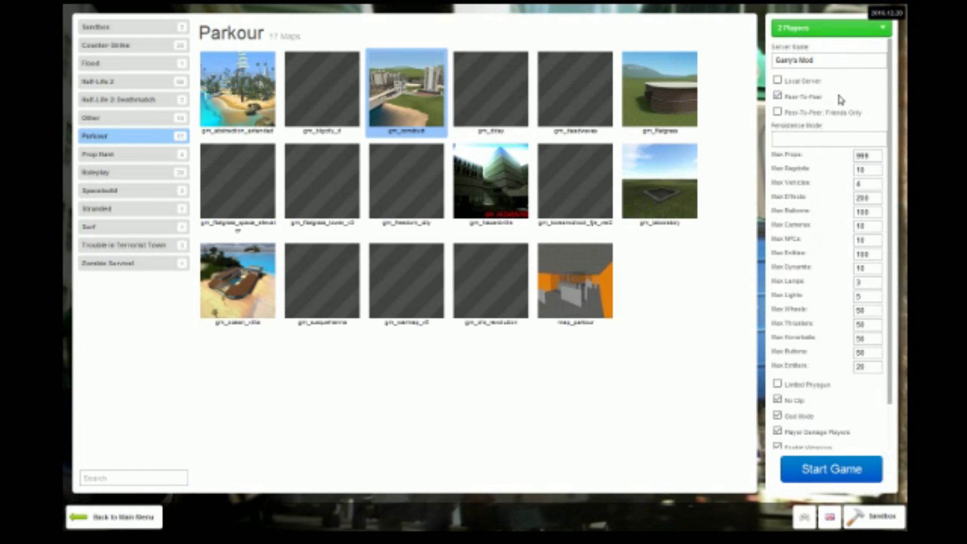
scroll(786, 167, down, 2)
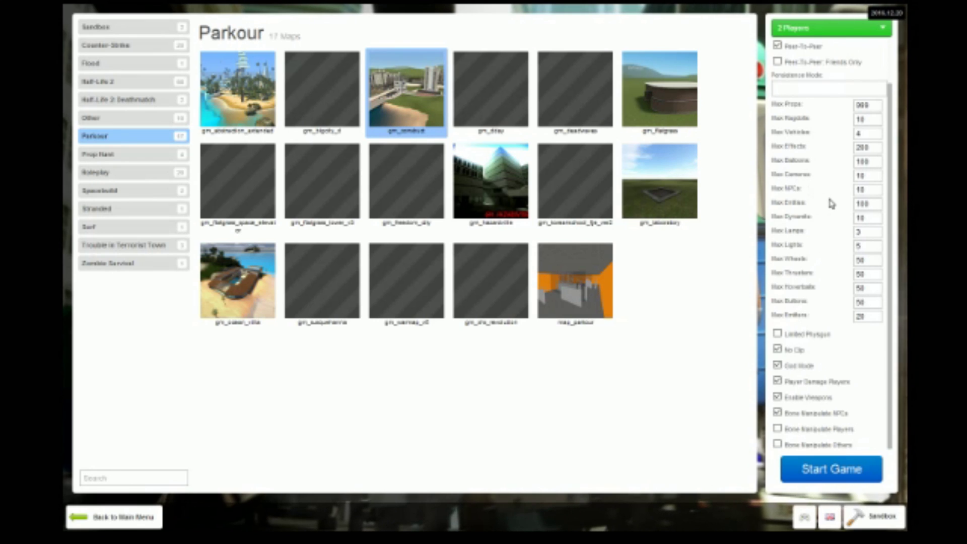
scroll(831, 198, up, 2)
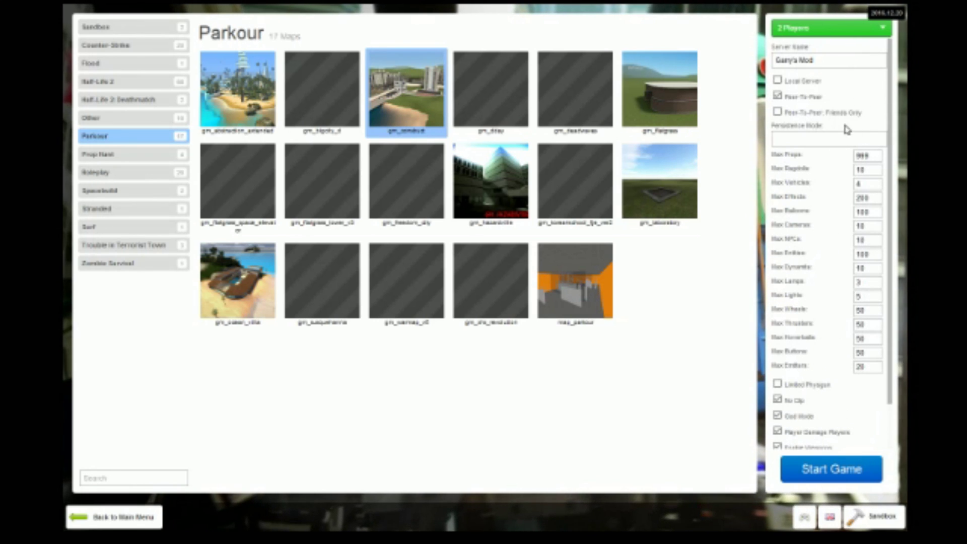
scroll(844, 116, down, 2)
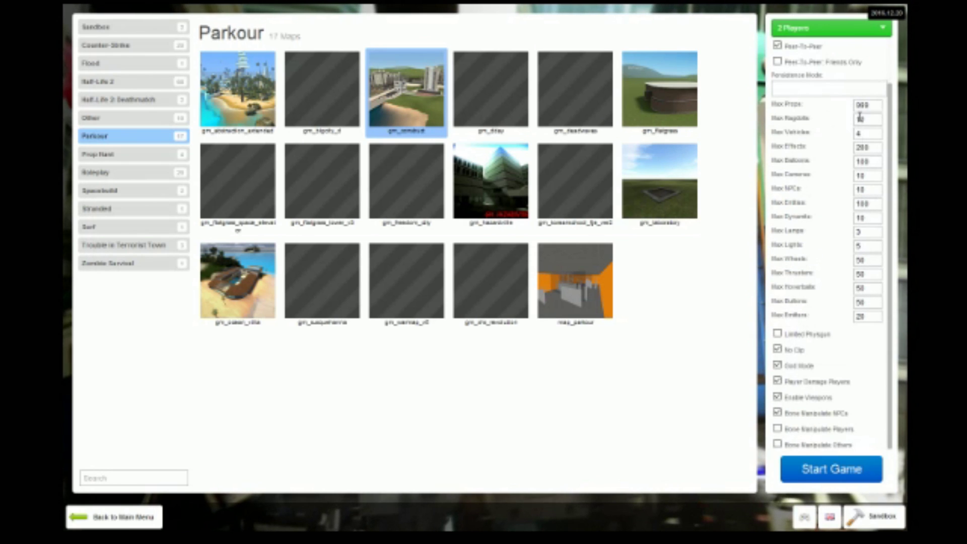
Look over the server's item limits, from Max Props and Max Effects to Max Emitters
drag(870, 107, 866, 246)
text(999)
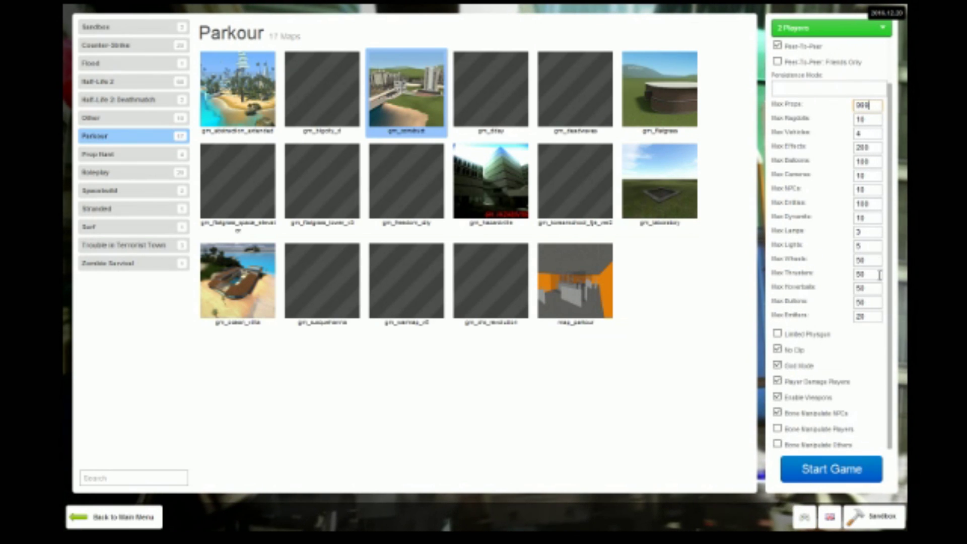
drag(856, 203, 890, 258)
click(883, 284)
drag(860, 118, 875, 195)
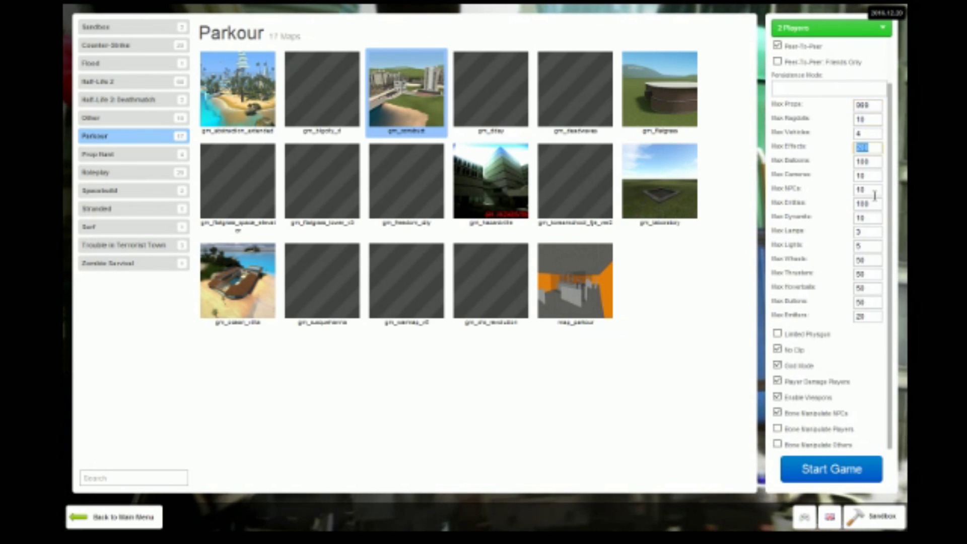
click(847, 205)
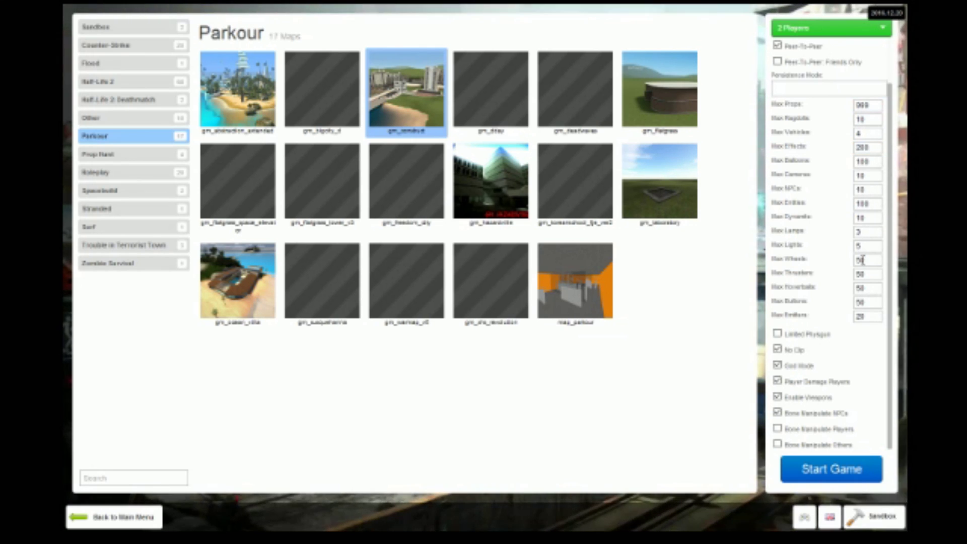
Check the remaining item limits and start the two-player Sandbox game on the gm_construct map
drag(862, 260, 866, 290)
double_click(868, 303)
click(871, 316)
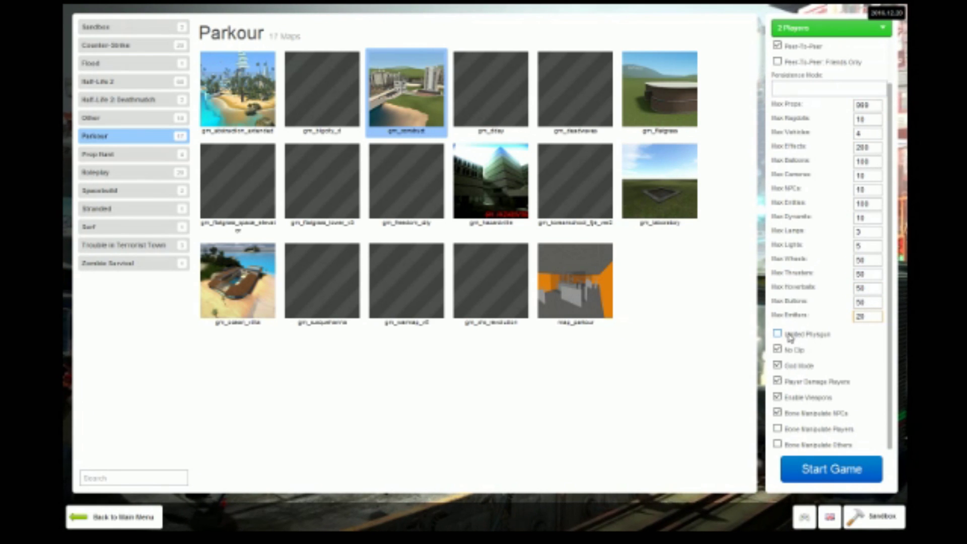
click(846, 469)
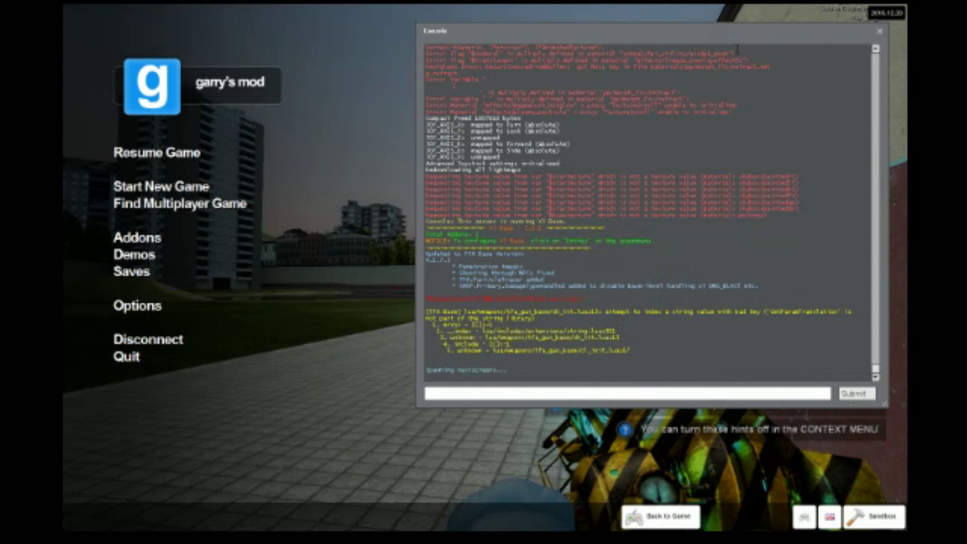
Enable the developer console in the advanced keyboard options, and close the options dialog
drag(525, 33, 364, 152)
click(152, 308)
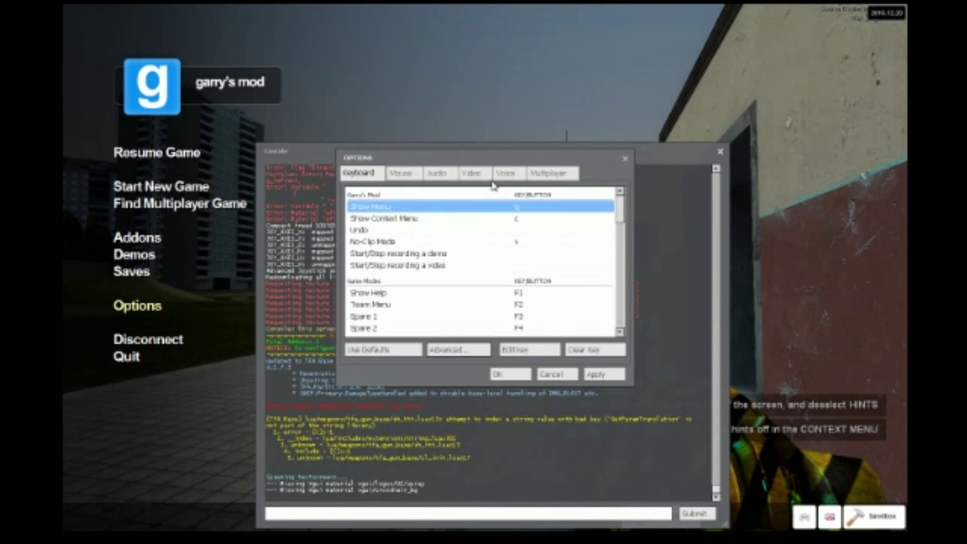
scroll(503, 217, down, 8)
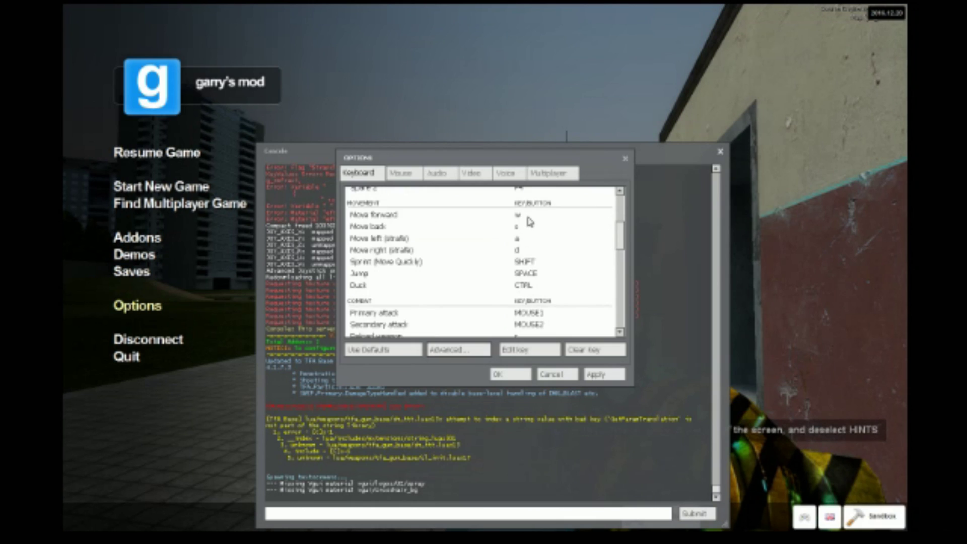
scroll(525, 221, down, 5)
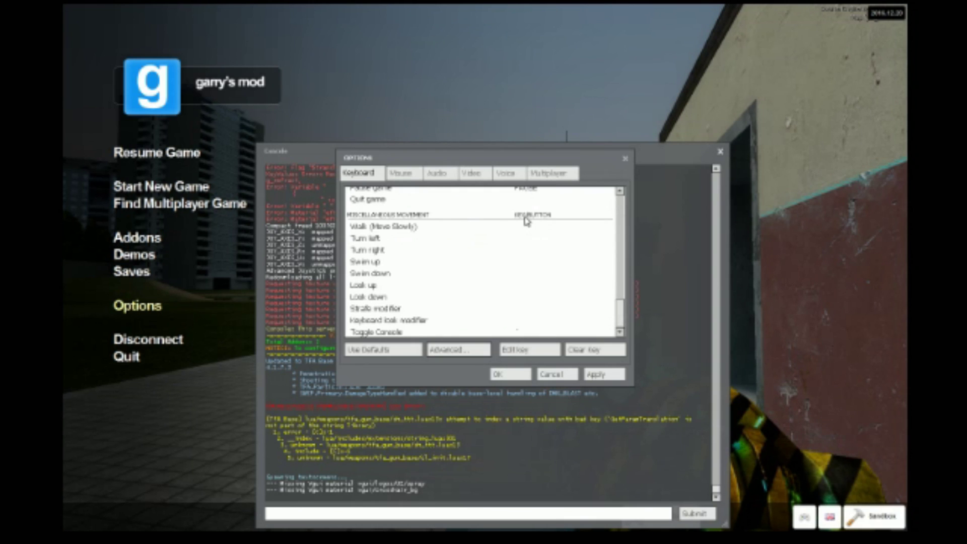
scroll(443, 224, up, 12)
click(483, 206)
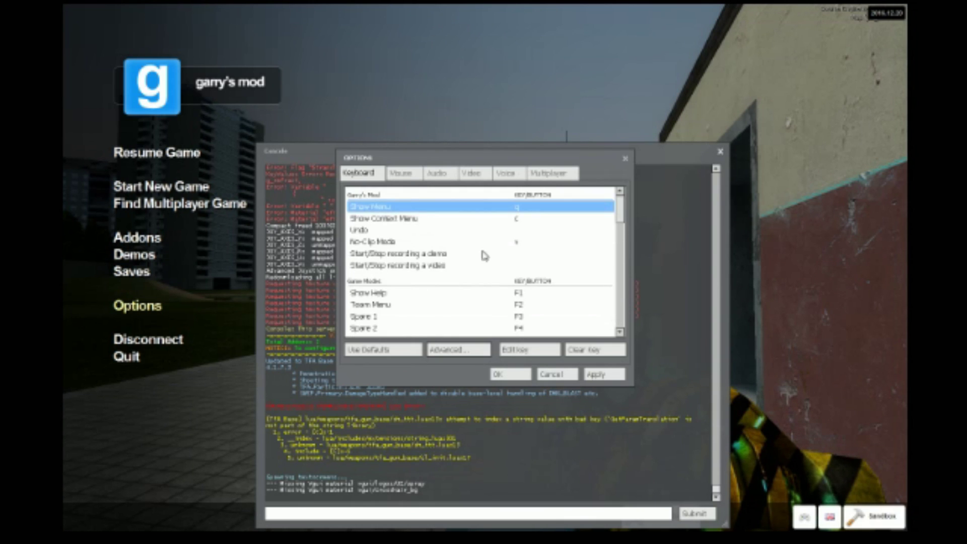
click(468, 355)
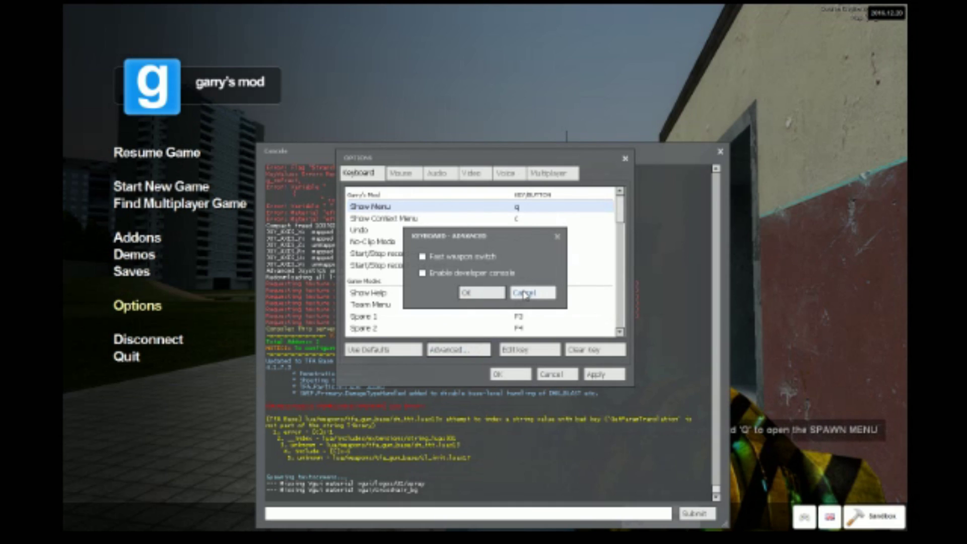
click(424, 274)
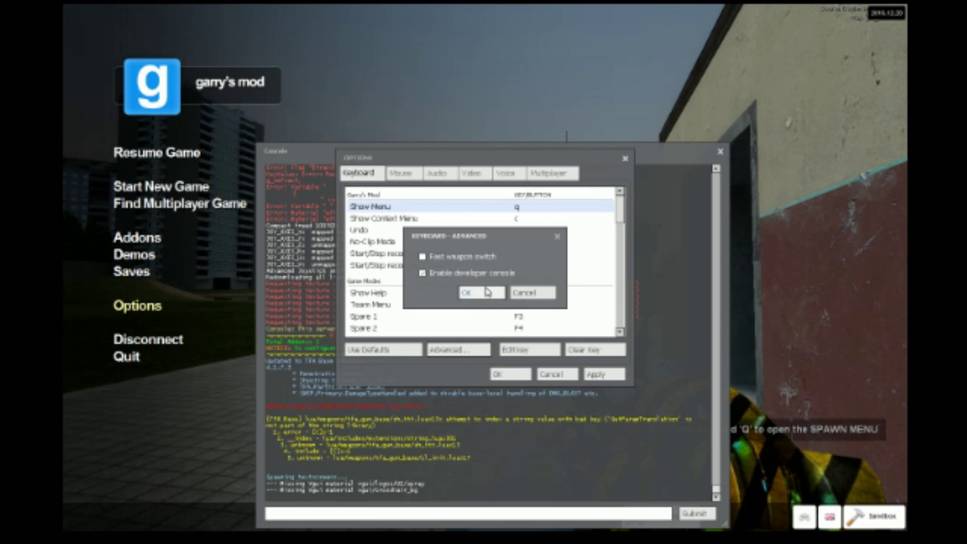
click(484, 293)
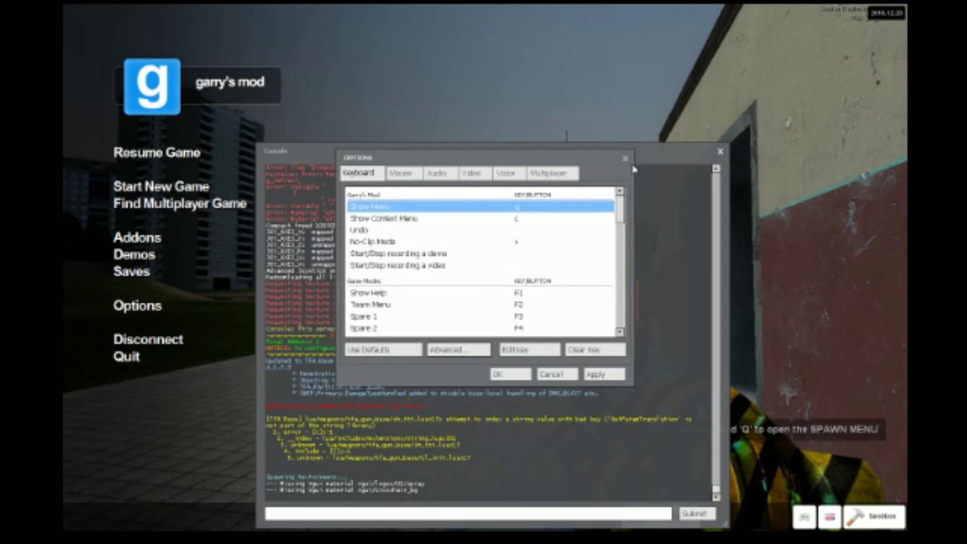
click(555, 376)
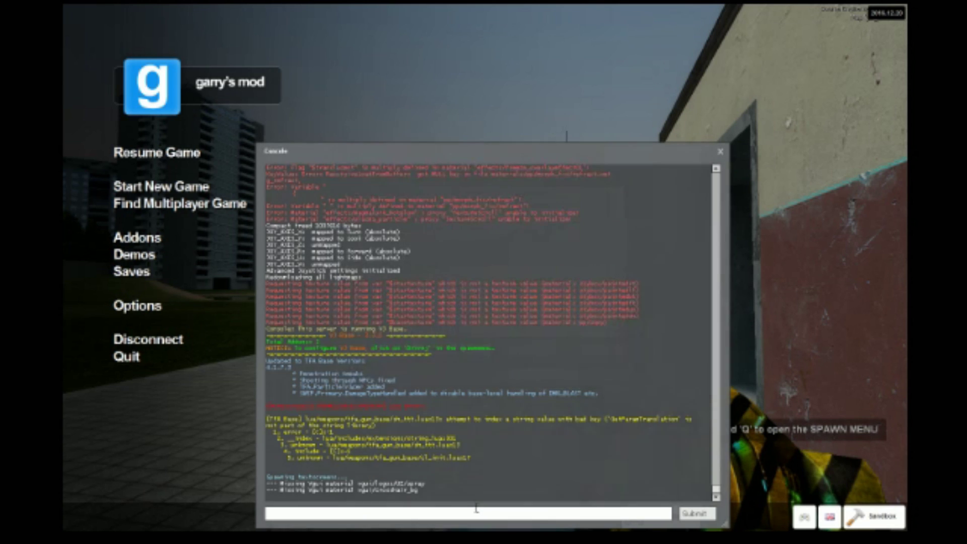
Run the connect command in the developer console with the copied IP address of the host, and close the console
drag(439, 153, 474, 85)
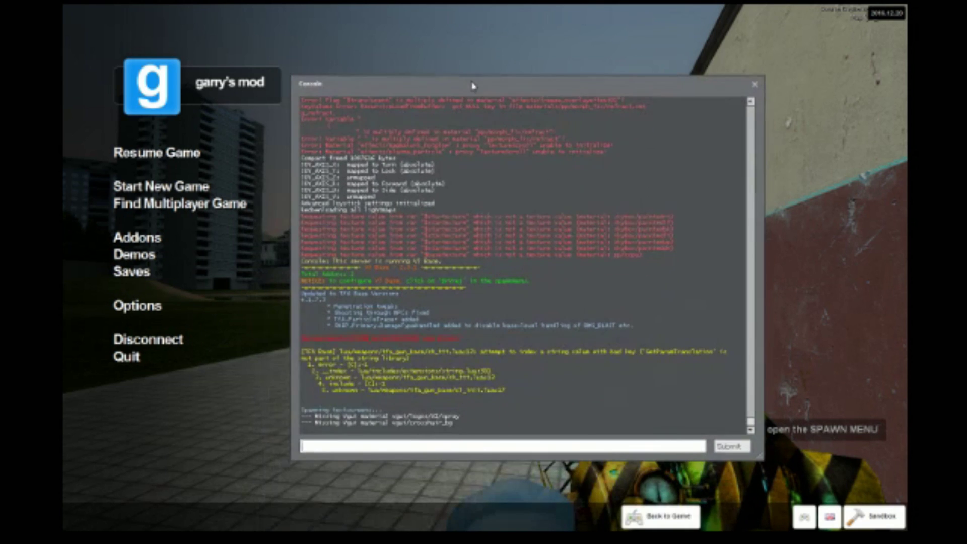
text(co)
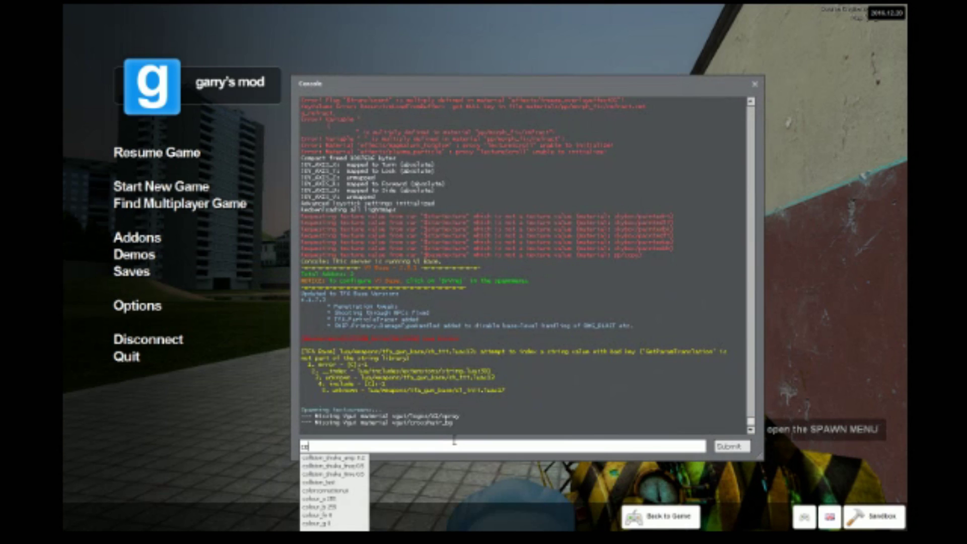
text(nnect)
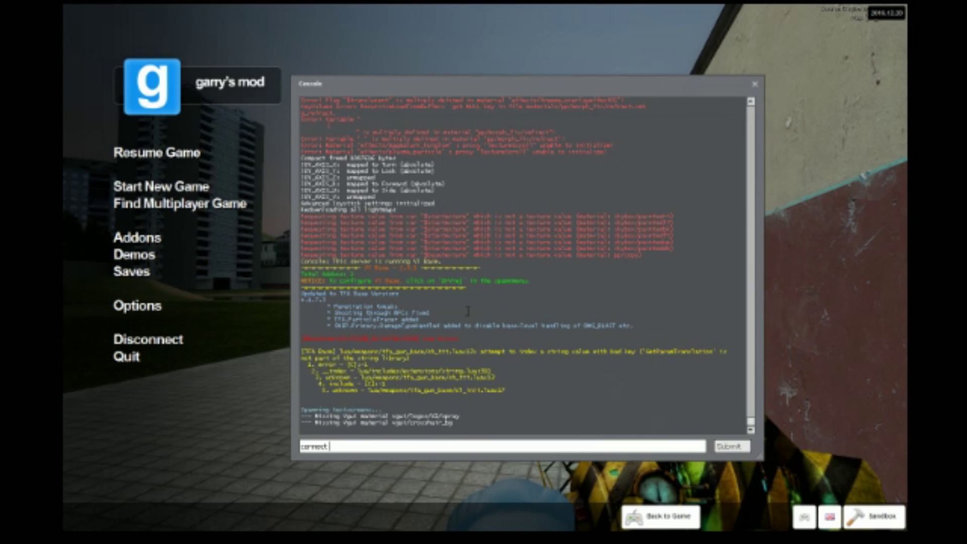
right_click(414, 442)
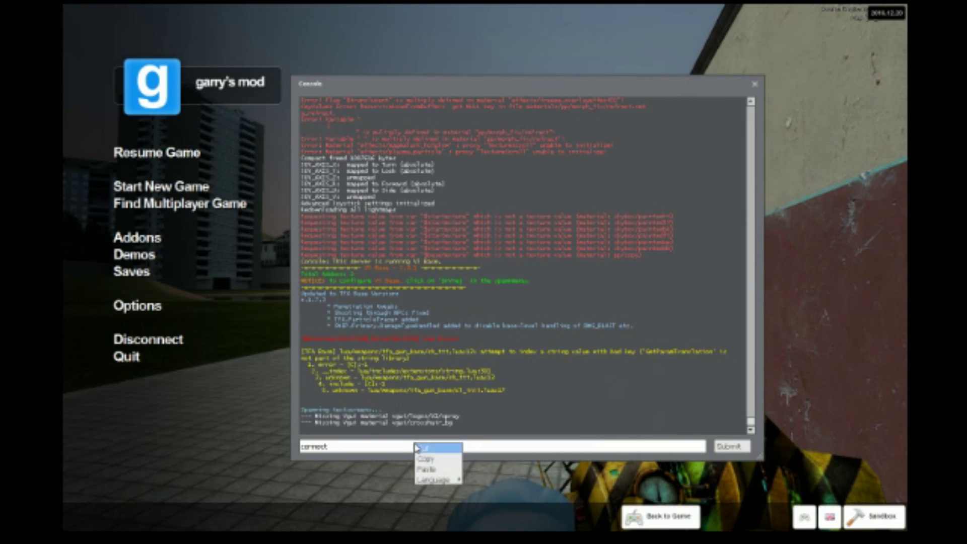
click(431, 471)
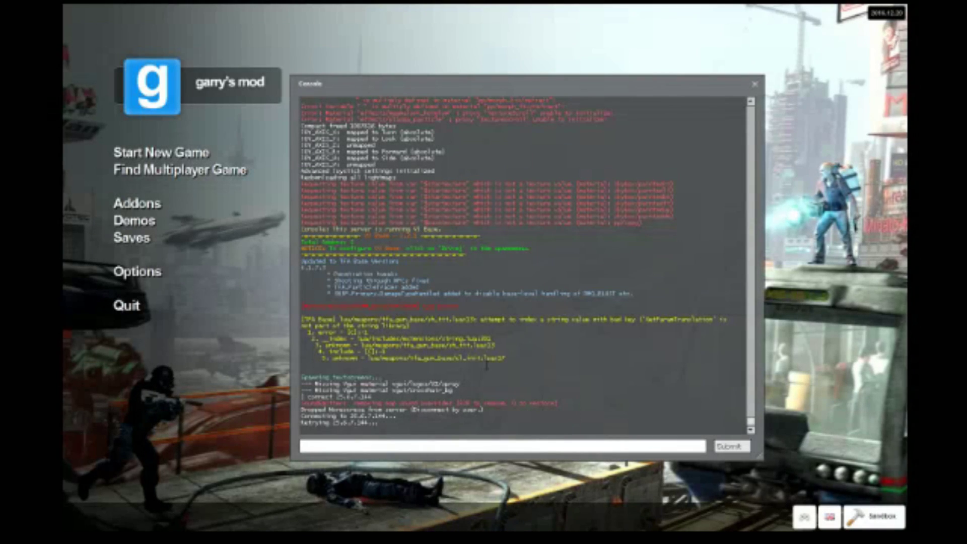
click(754, 86)
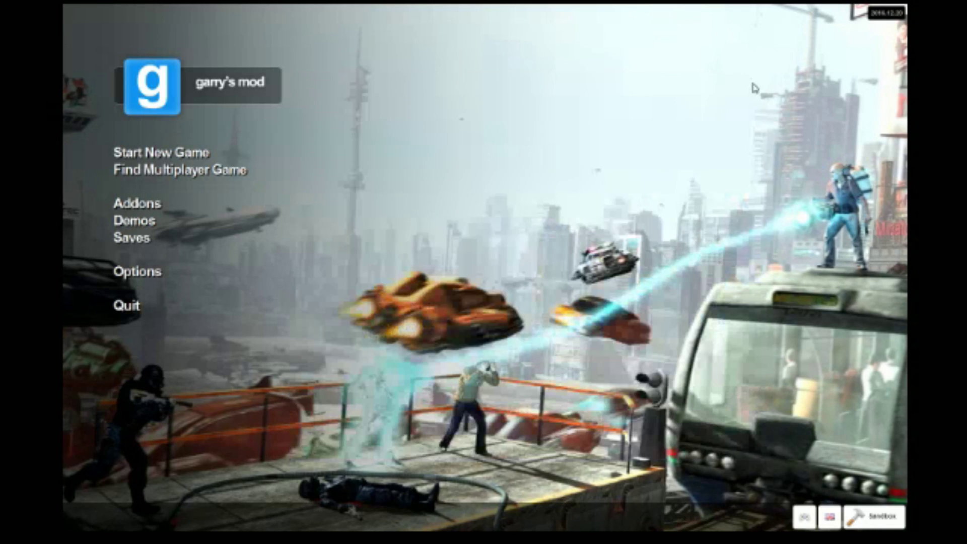